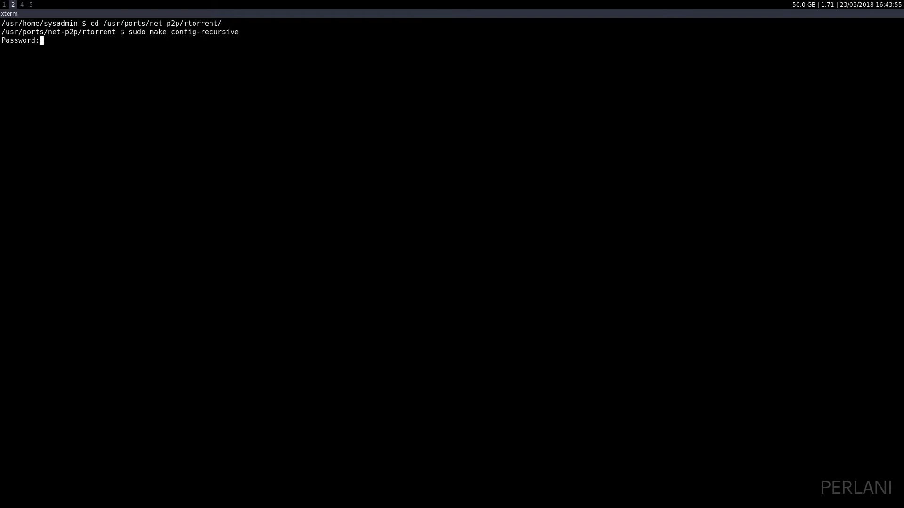
# Configure the rtorrent 0.9.6 port with DOCS off and build it with sudo make install clean.
pyautogui.press('Return')
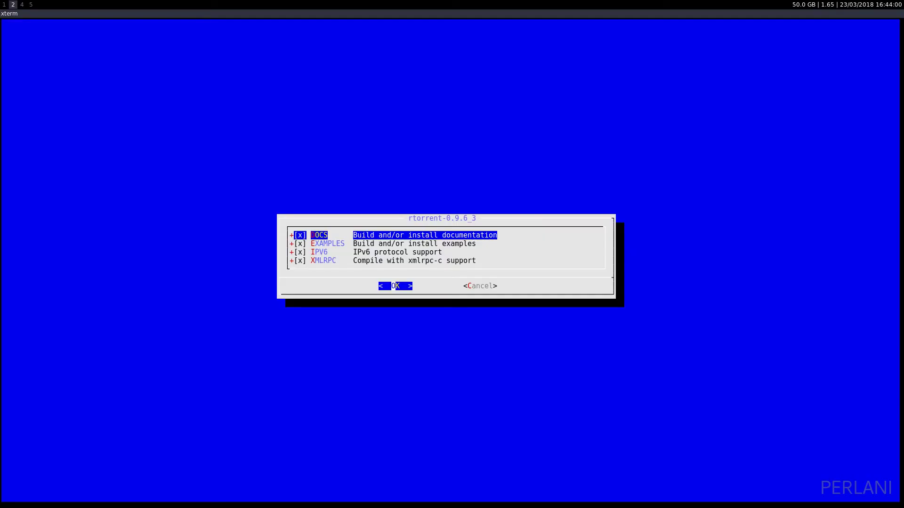
pyautogui.press('Return')
pyautogui.write('sudo make install clean')
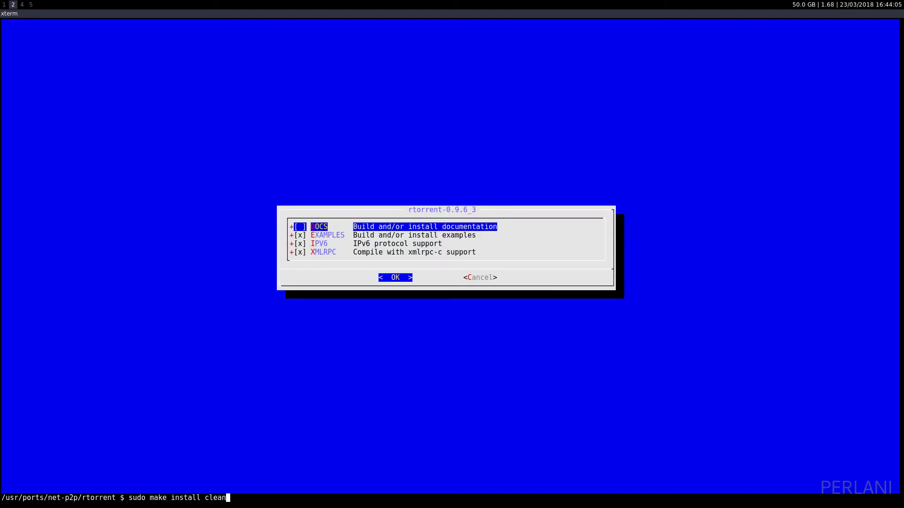
pyautogui.press('super+Return')
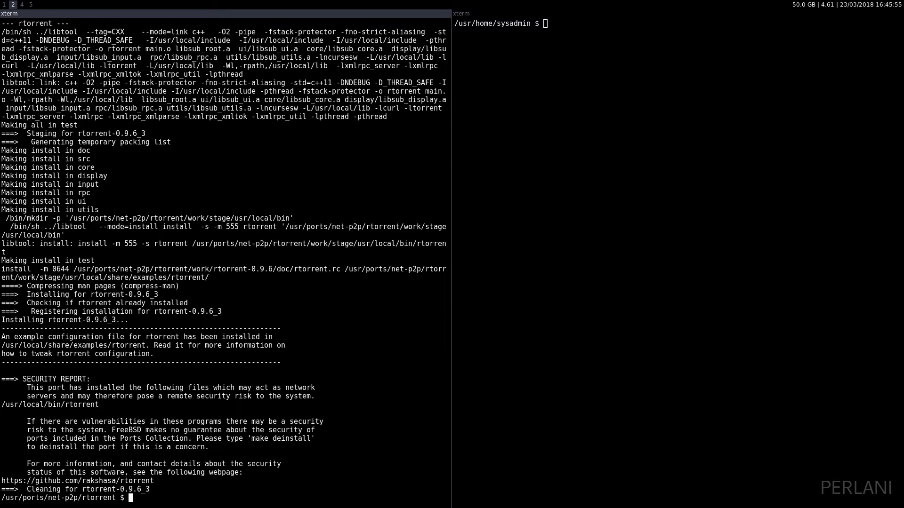
# Open .rtorrent.rc read-only in vi in the second terminal and swap it into the master area.
pyautogui.press('super+Right')
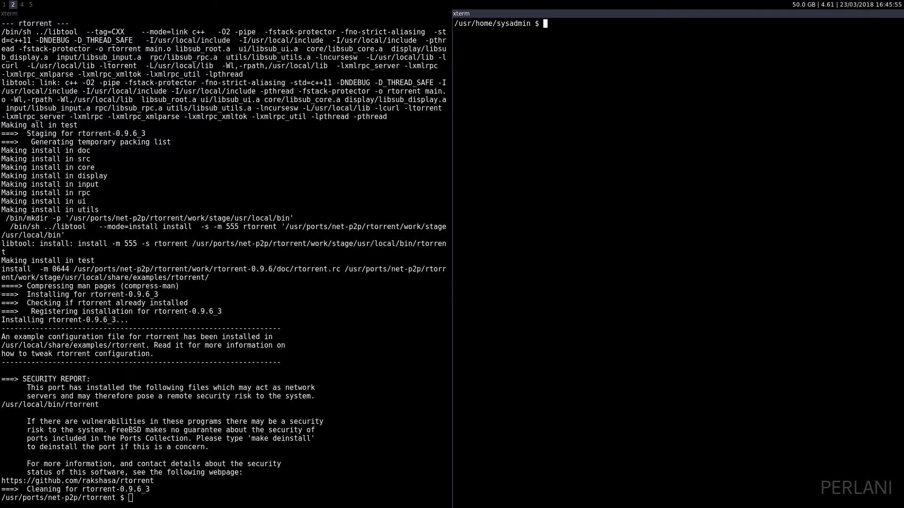
pyautogui.write('vi .rtorrent.rc')
pyautogui.press('Return')
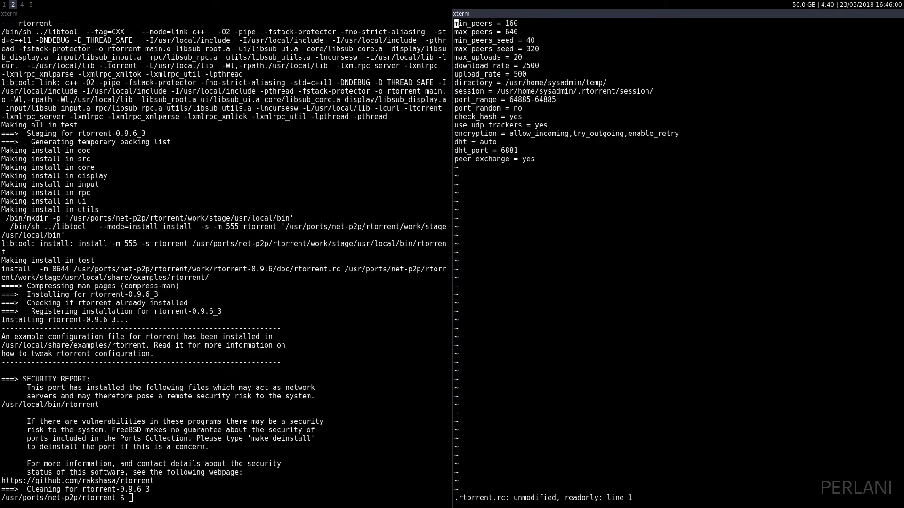
pyautogui.hotkey('alt', 'Return')
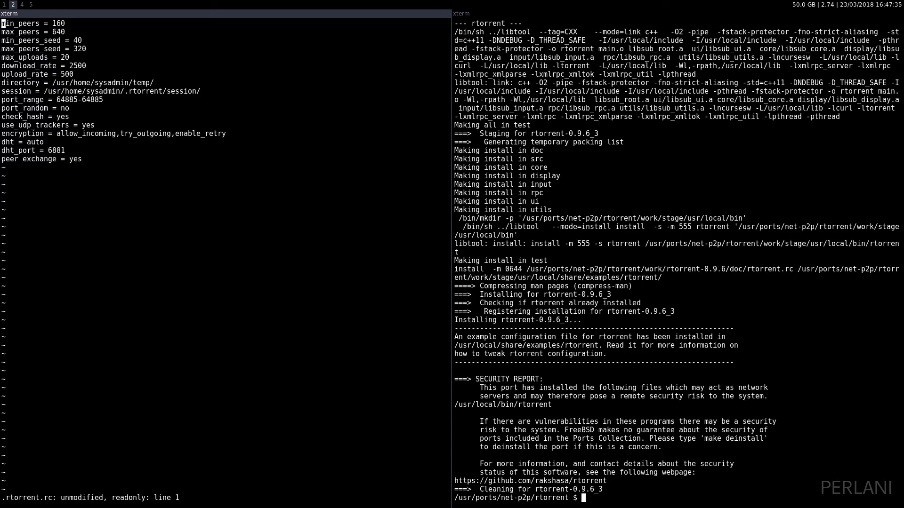
# Launch rtorrent in the shell terminal and swap it into the master area beside the config file.
pyautogui.hotkey('alt', 'j')
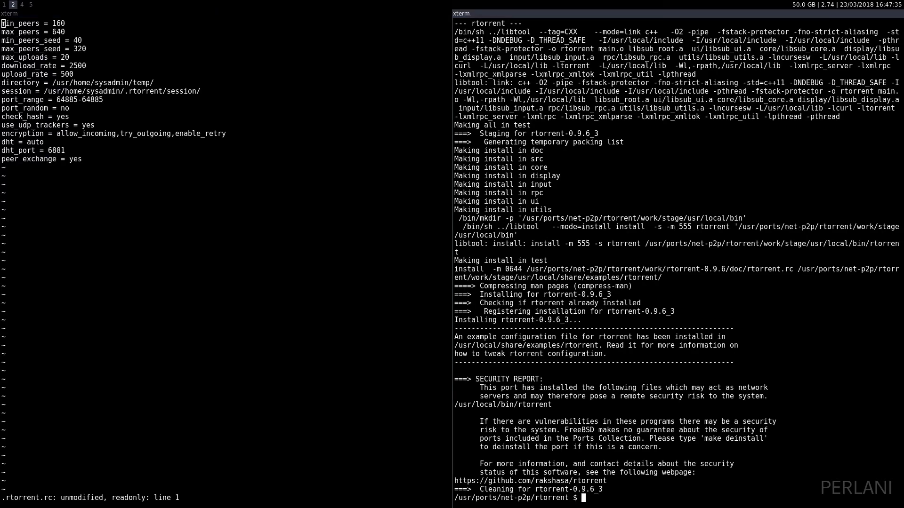
pyautogui.write('rtorrent')
pyautogui.press('Return')
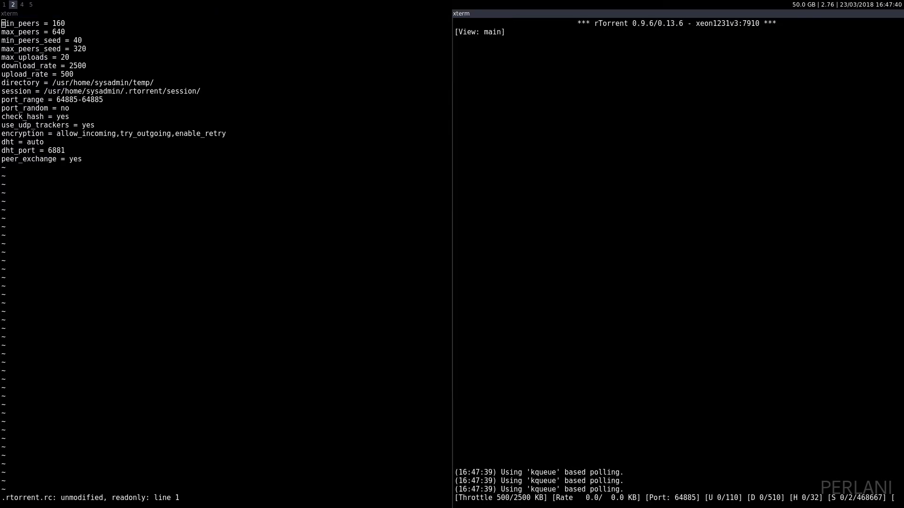
pyautogui.hotkey('alt', 'Return')
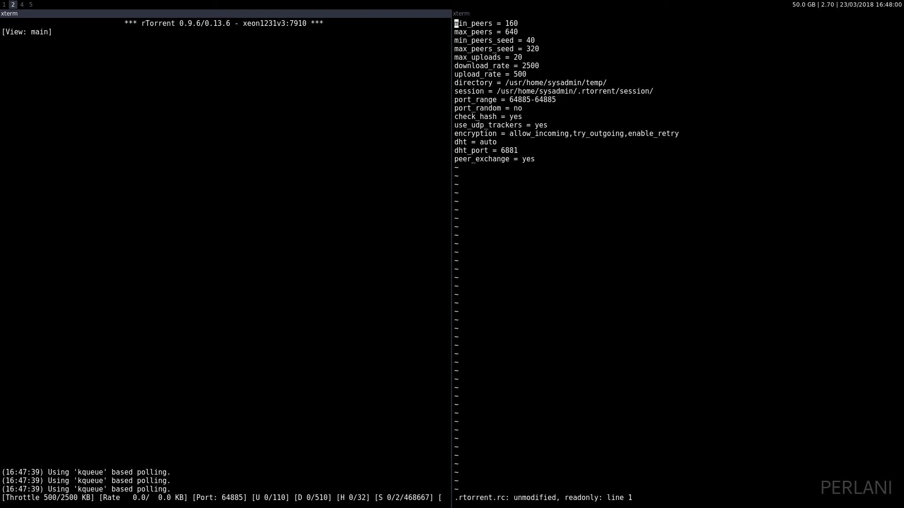
# Search for libreoffice in qutebrowser and follow the libreoffice.org result.
pyautogui.press('super+1')
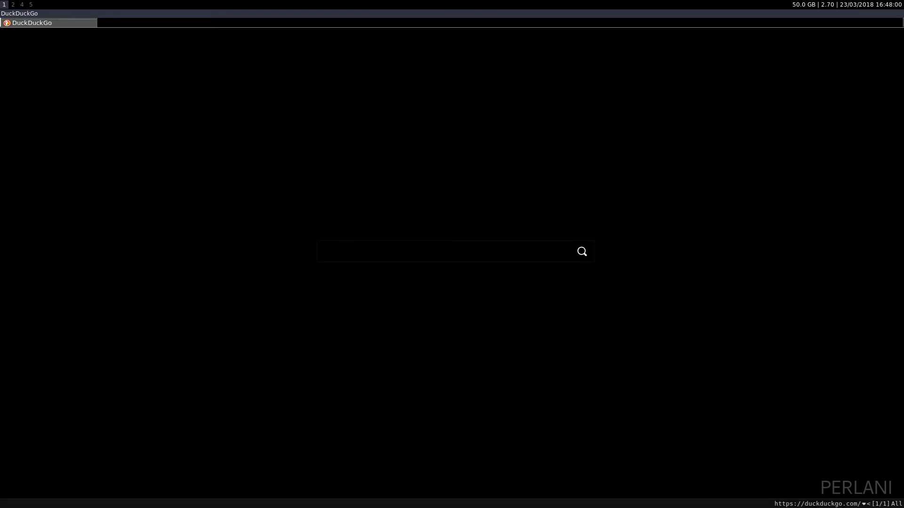
pyautogui.write('olibreoffice')
pyautogui.press('Return')
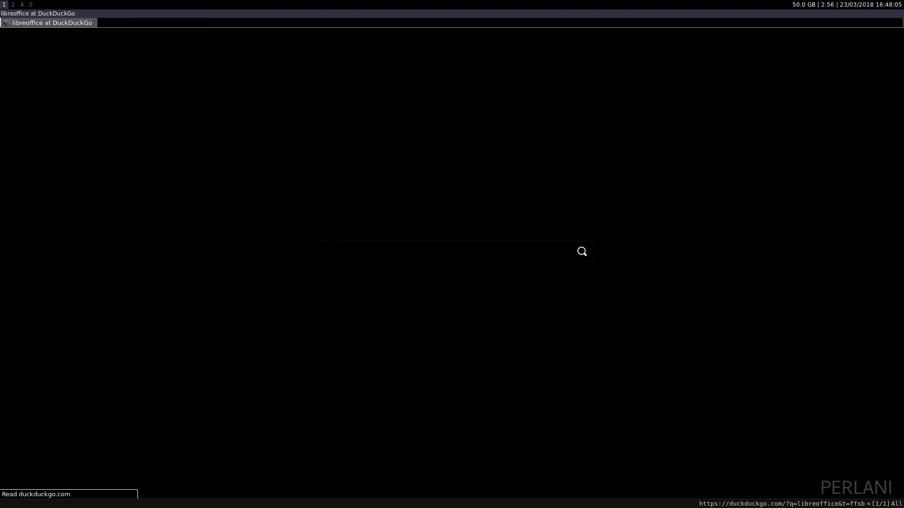
pyautogui.press('f')
pyautogui.press('s')
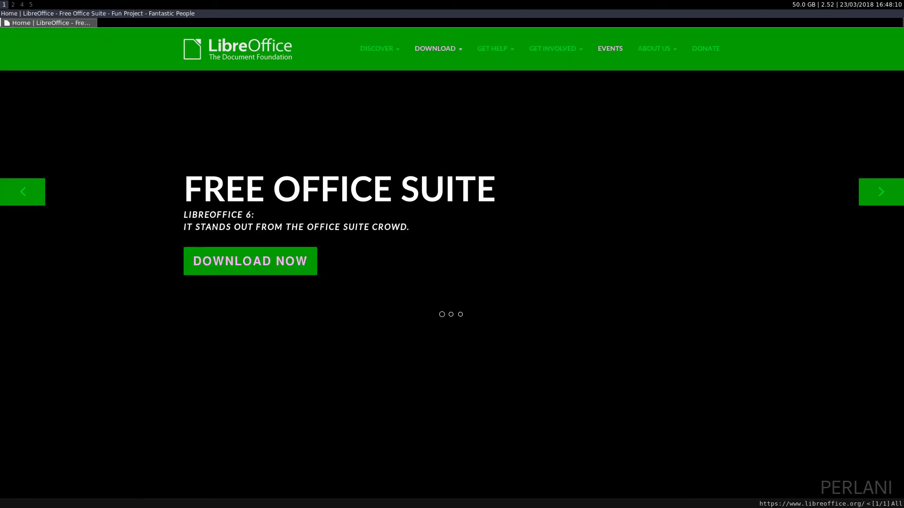
# Go to the Download page and copy the LibreOffice 6.0.2 Windows x86 download link.
pyautogui.press('f')
pyautogui.press('l')
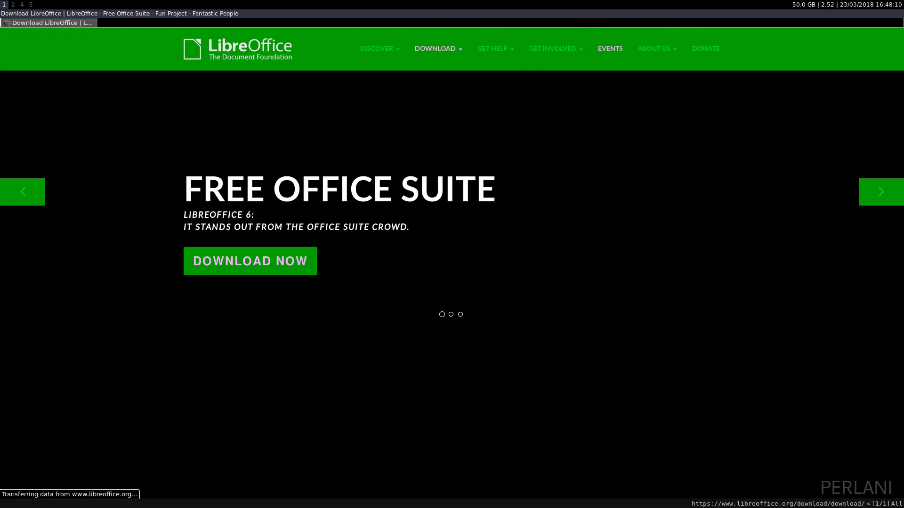
pyautogui.scroll(-4, 453, 282)
pyautogui.scroll(3, 452, 283)
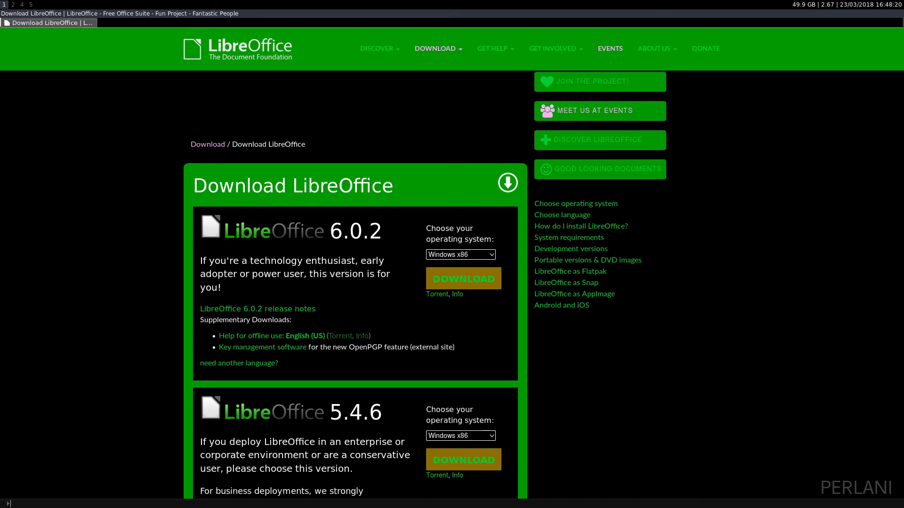
pyautogui.press(';')
pyautogui.press('y')
pyautogui.press('s')
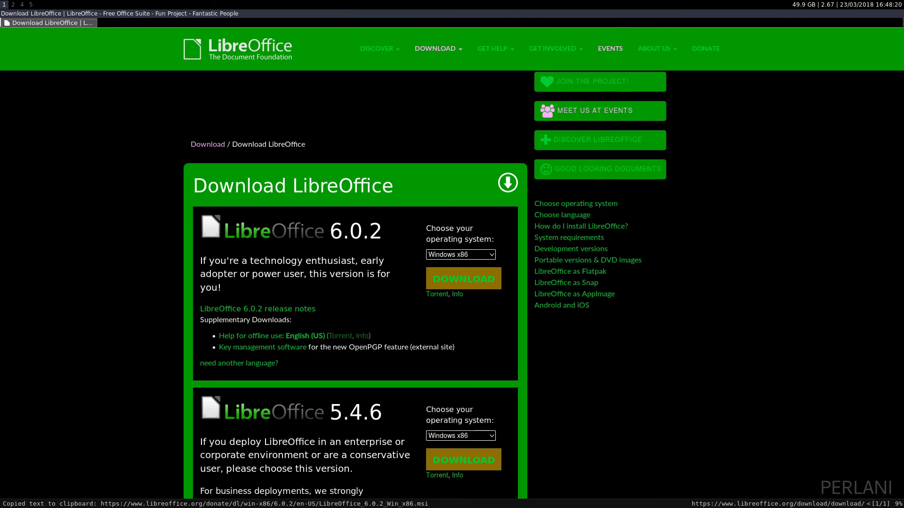
pyautogui.hotkey('alt', '2')
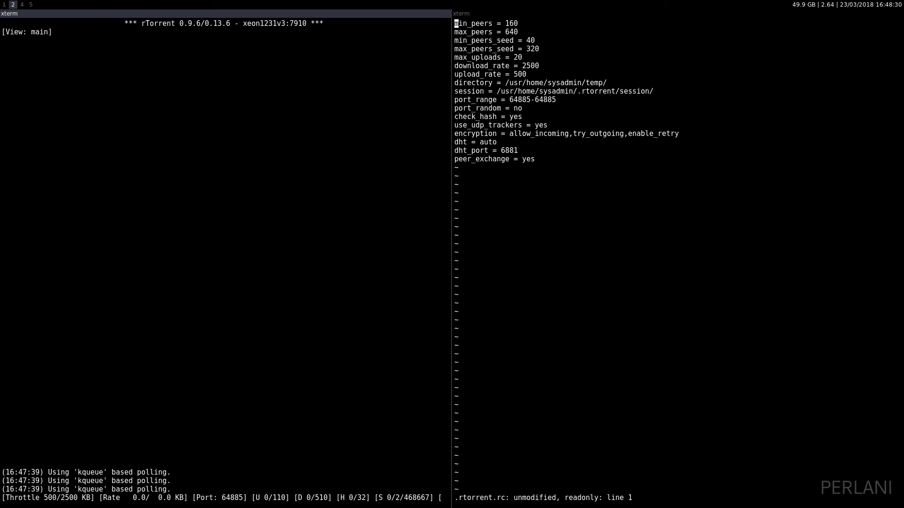
# Paste the copied .msi link into rTorrent's load prompt, which rejects it as not a valid torrent.
pyautogui.press('Return')
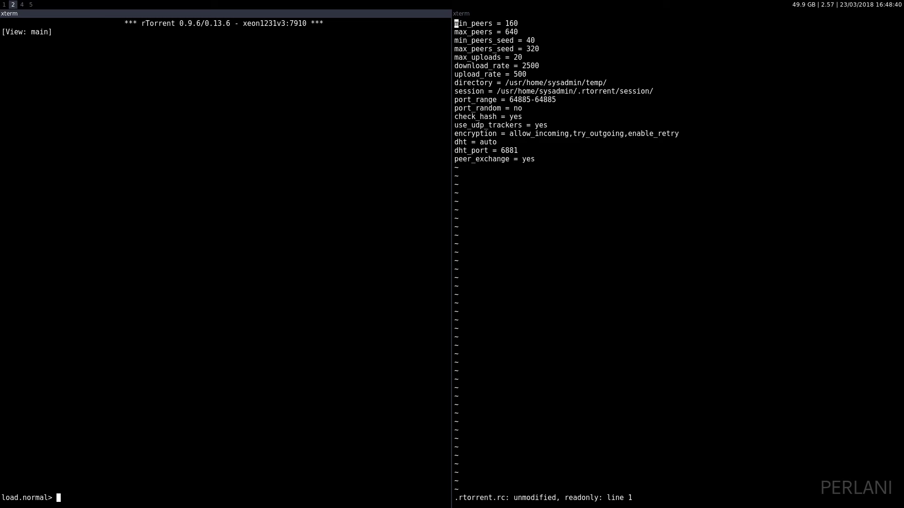
pyautogui.press('shift+Insert')
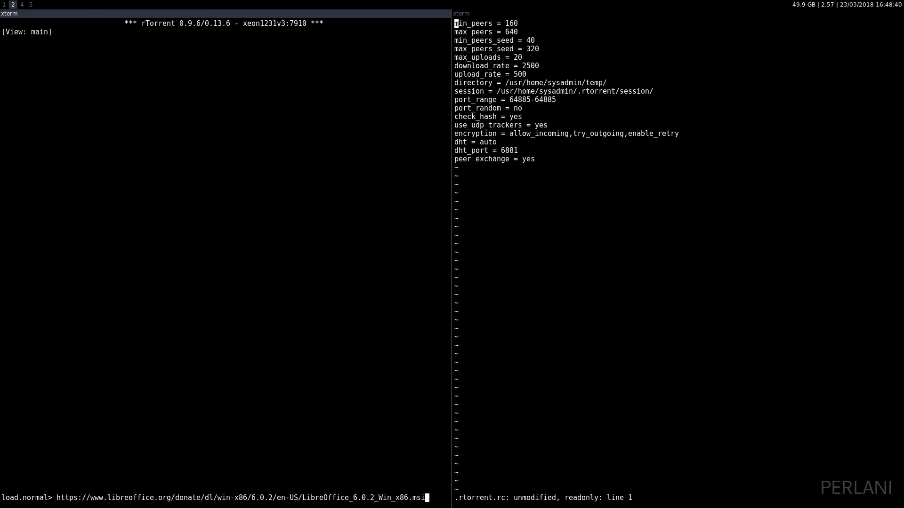
pyautogui.press('Return')
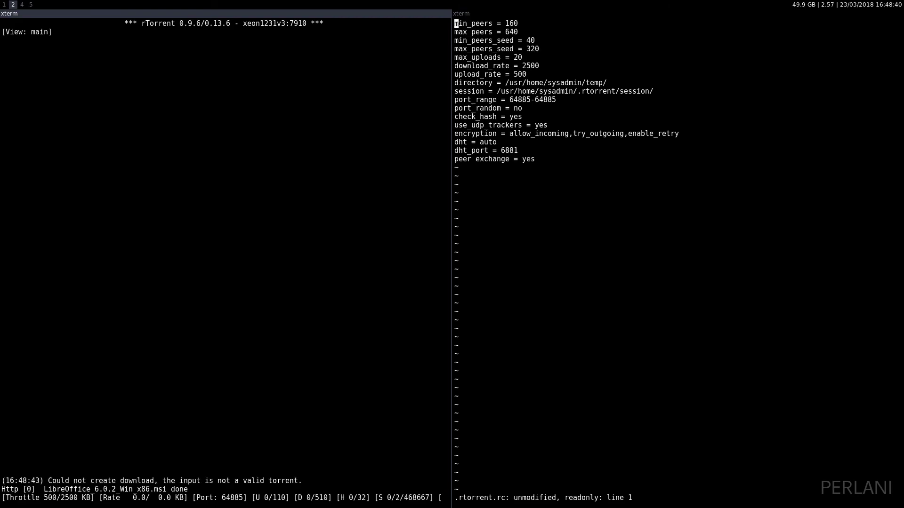
pyautogui.hotkey('ctrl', 'q')
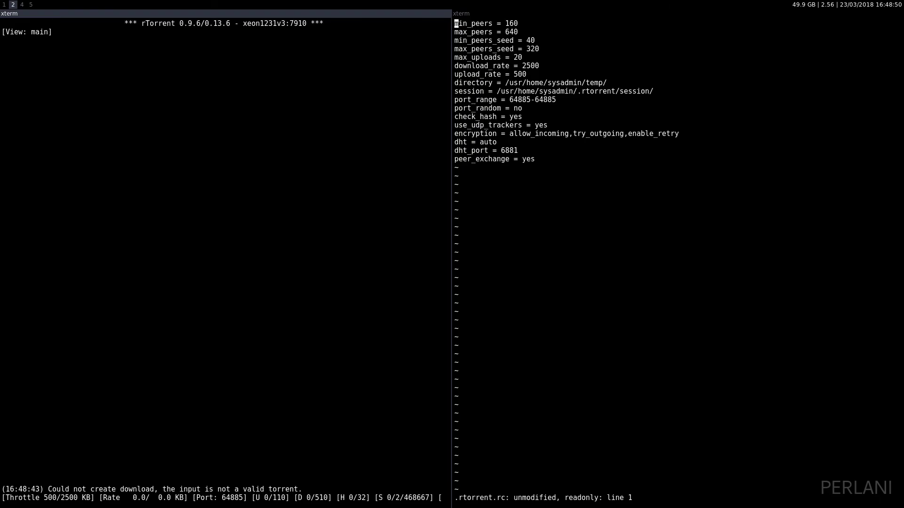
pyautogui.press('super+1')
pyautogui.press(';')
# Copy the Torrent link and load it in rTorrent so the LibreOffice 6.0.2 Win x86 download starts.
pyautogui.press('y')
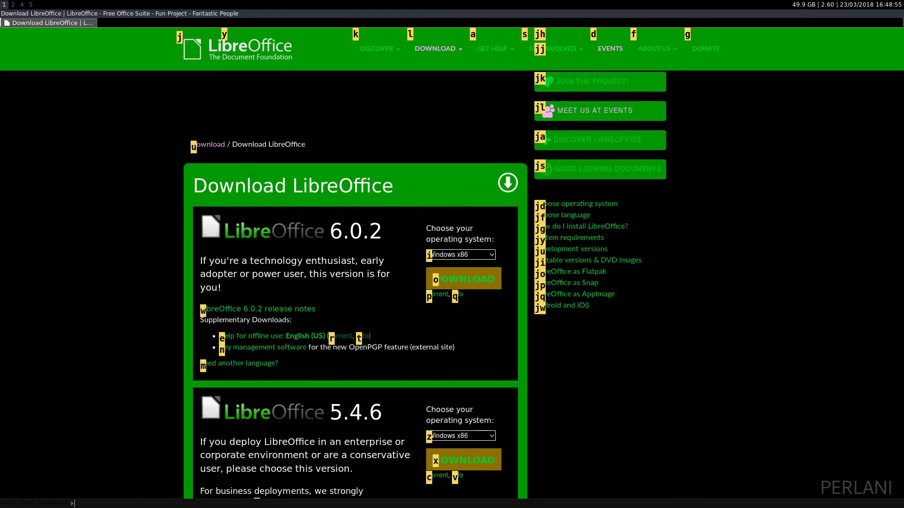
pyautogui.press('o')
pyautogui.press('super+2')
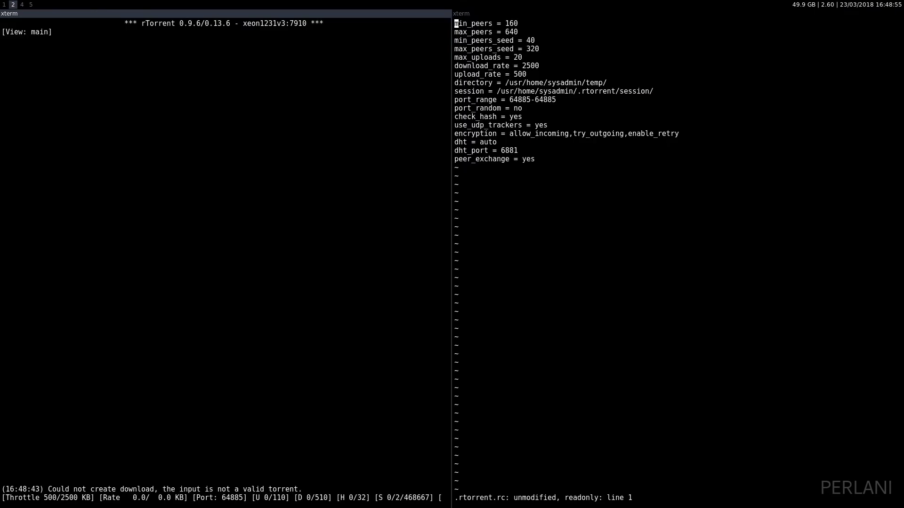
pyautogui.press('BackSpace')
pyautogui.press('shift+Insert')
pyautogui.press('Return')
pyautogui.hotkey('ctrl', 'q')
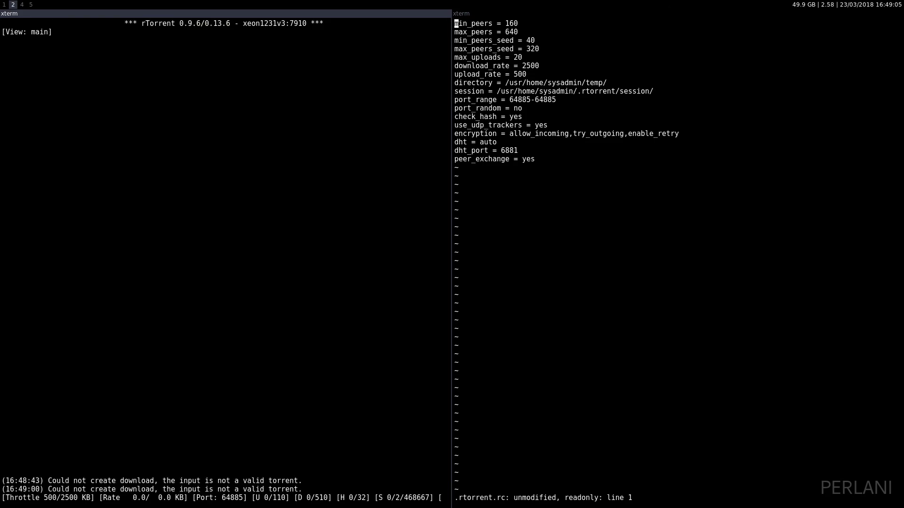
# Copy the 6.0.2 torrent link again and bring up rTorrent's load-and-start prompt.
pyautogui.press('super+1')
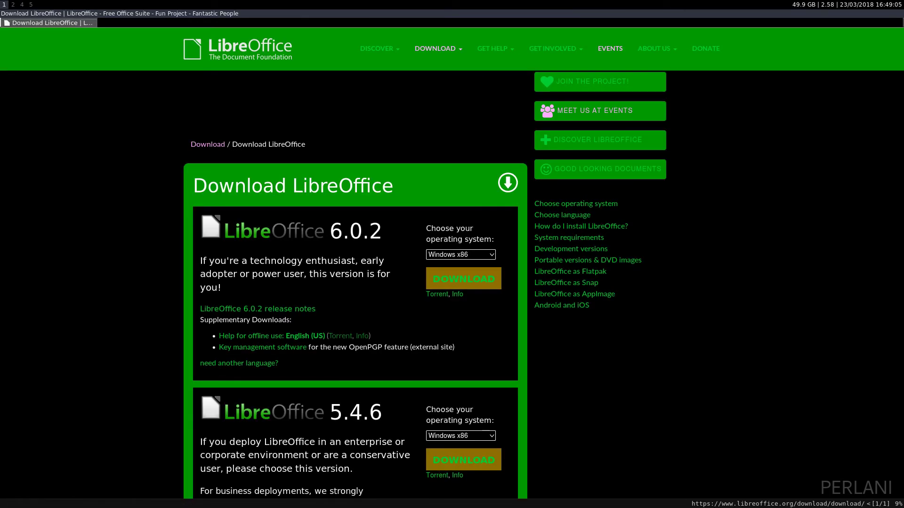
pyautogui.press(';')
pyautogui.press('y')
pyautogui.press('s')
pyautogui.press('d')
pyautogui.press('super+2')
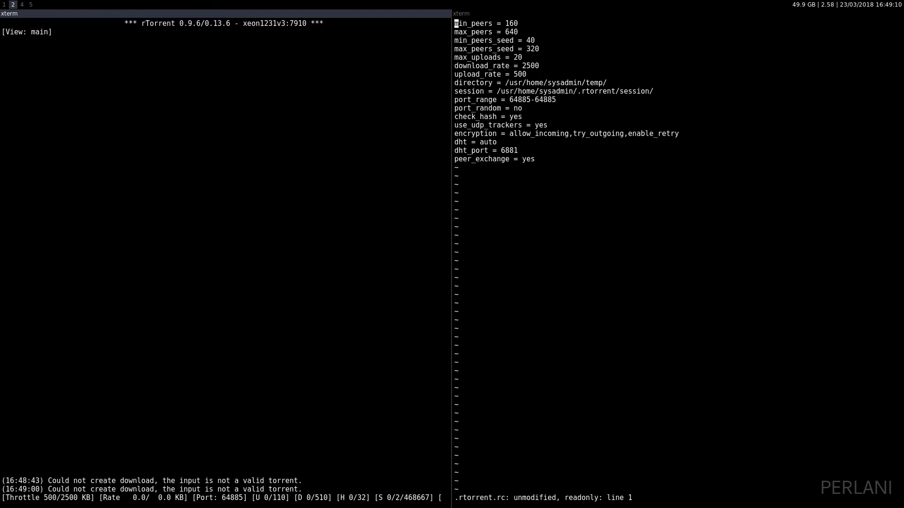
pyautogui.press('BackSpace')
# Load the pasted torrent link, erase the LibreOffice torrent, and re-copy the 6.0.2 torrent link.
pyautogui.press('shift+Insert')
pyautogui.press('Return')
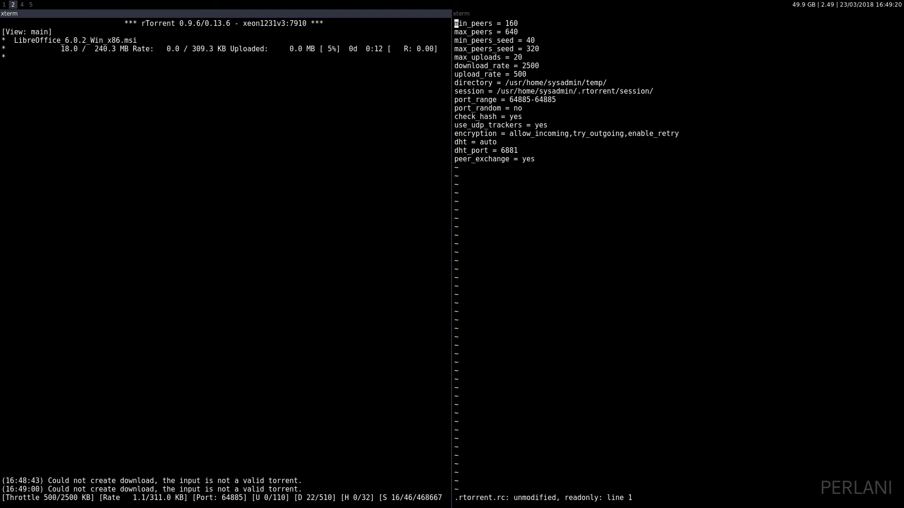
pyautogui.hotkey('ctrl', 'd')
pyautogui.hotkey('ctrl', 'd')
pyautogui.press('super+1')
pyautogui.press(';')
pyautogui.press('y')
pyautogui.press('s')
pyautogui.press('d')
pyautogui.press('super+2')
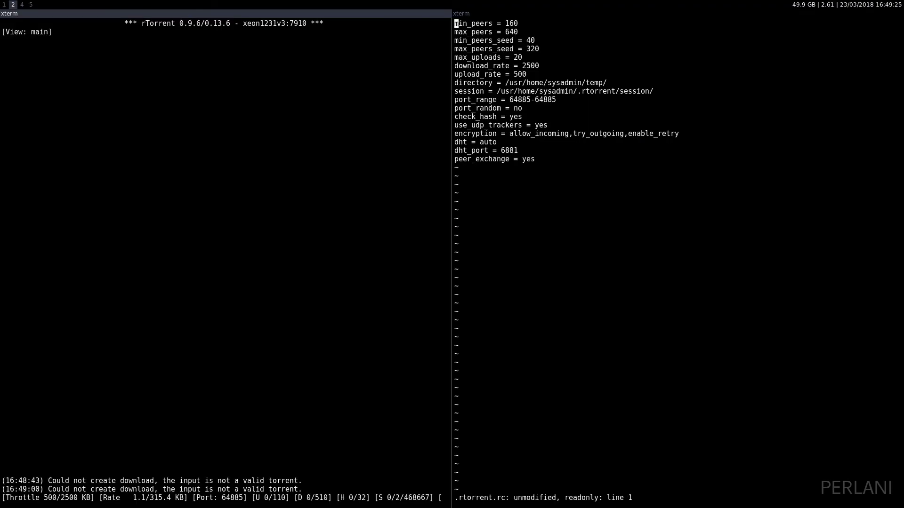
# Add the torrent via load.normal so it stays stopped, then start it with Ctrl+S.
pyautogui.press('Return')
pyautogui.press('shift+Insert')
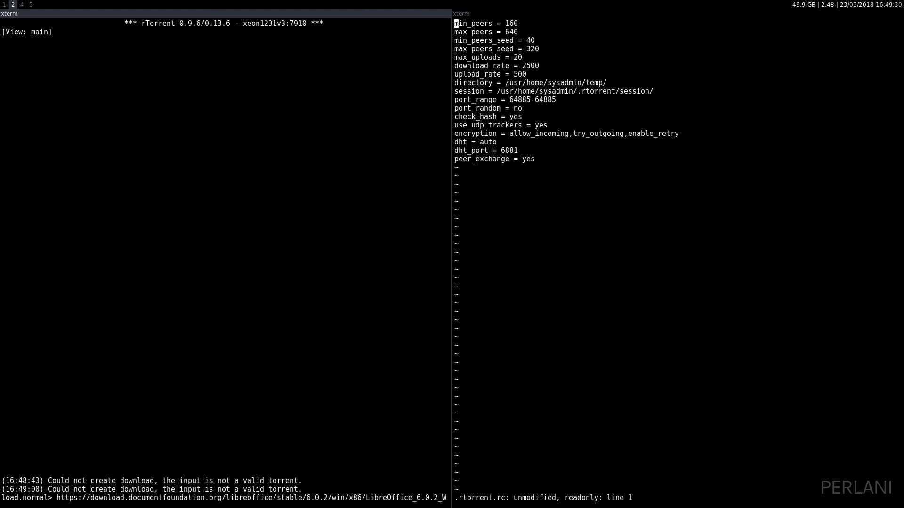
pyautogui.press('Return')
pyautogui.hotkey('ctrl', 'q')
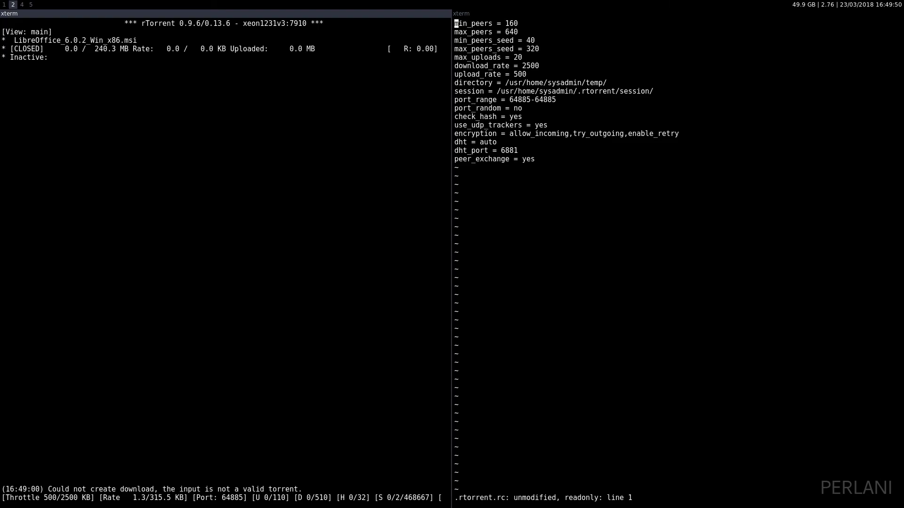
pyautogui.hotkey('ctrl', 's')
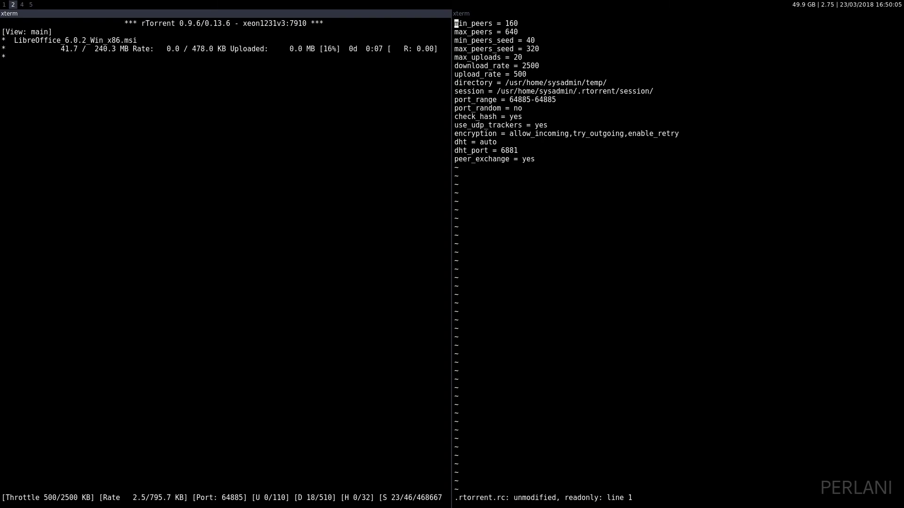
# Remove the LibreOffice torrent with Ctrl+D and re-add the pasted .torrent URL via load.start.
pyautogui.hotkey('ctrl', 'd')
pyautogui.hotkey('ctrl', 'd')
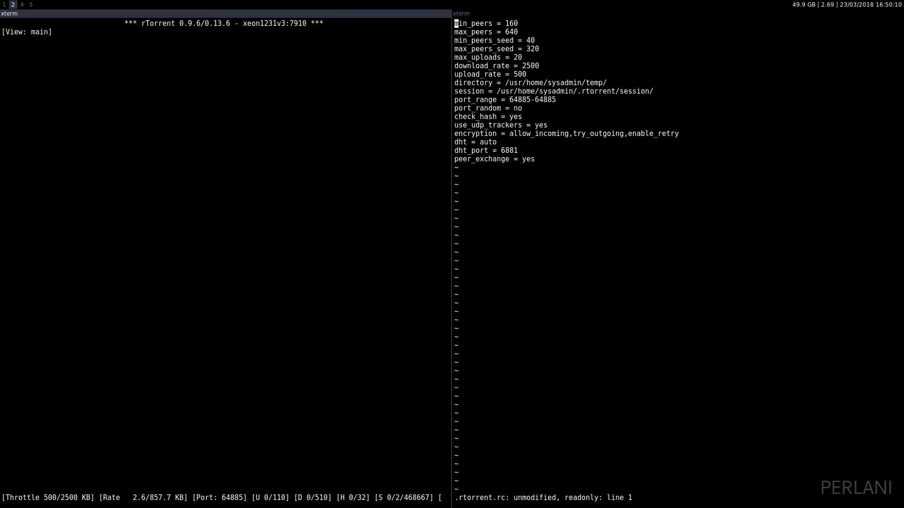
pyautogui.press('BackSpace')
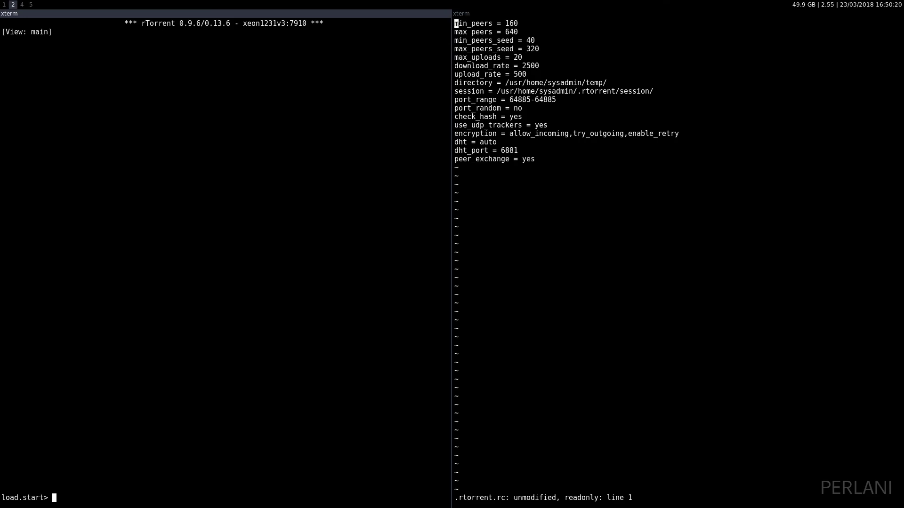
pyautogui.press('shift+Insert')
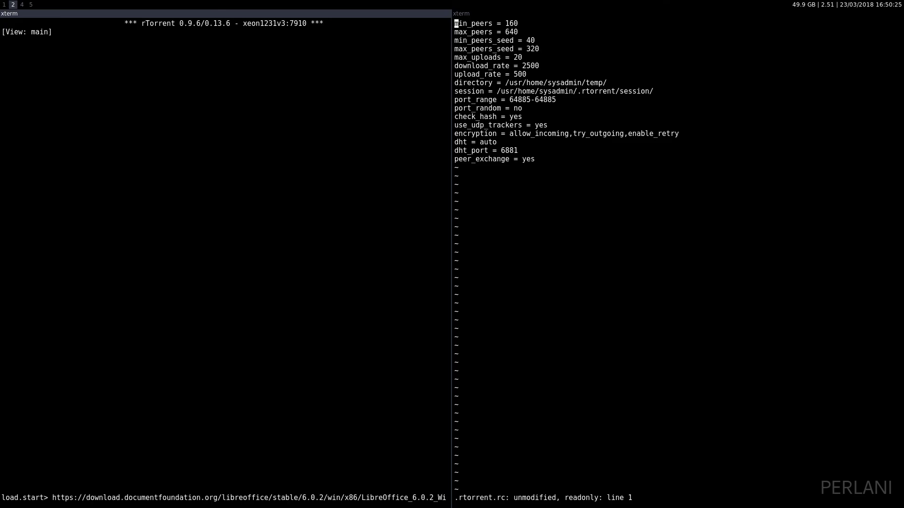
pyautogui.press('Return')
pyautogui.hotkey('ctrl', 'q')
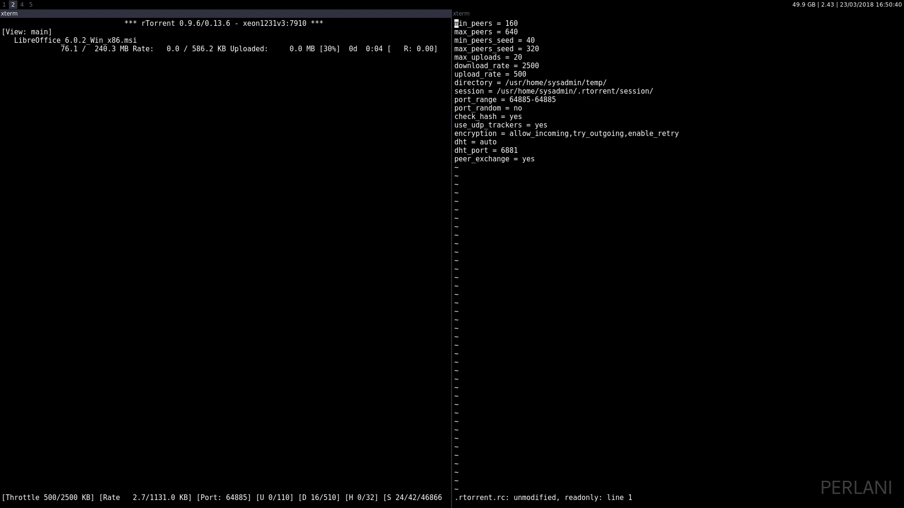
# Select the LibreOffice torrent, stop it with Ctrl+D, then resume it with Ctrl+S.
pyautogui.press('Down')
pyautogui.hotkey('ctrl', 'd')
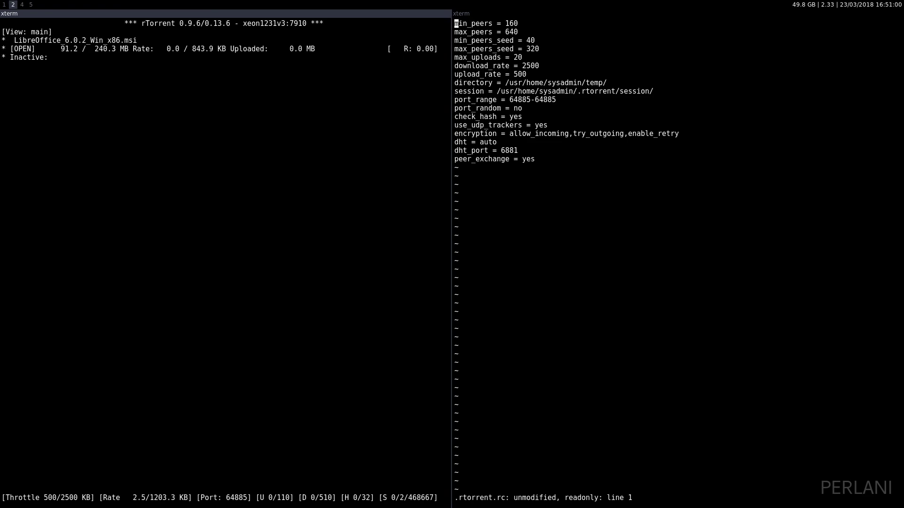
pyautogui.hotkey('ctrl', 's')
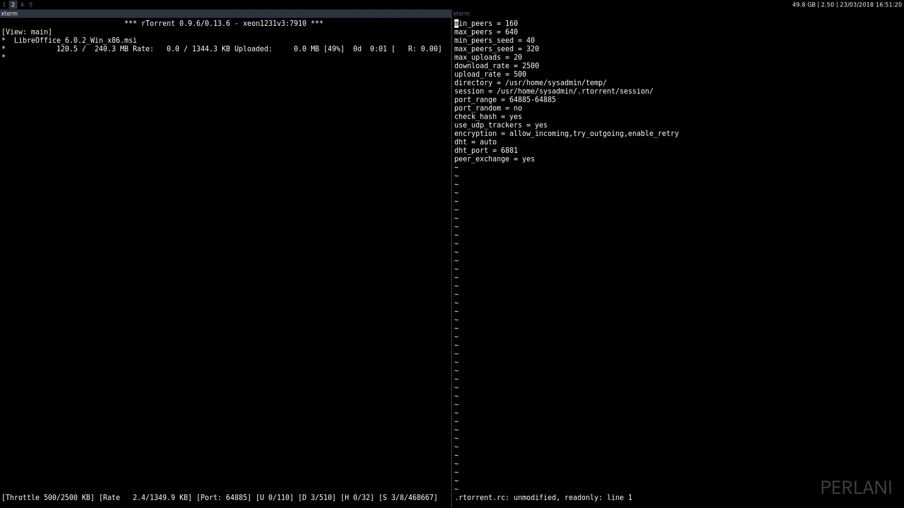
# View the torrent's peer list, info and file list, cycle the .msi file's priority, then return.
pyautogui.press('Right')
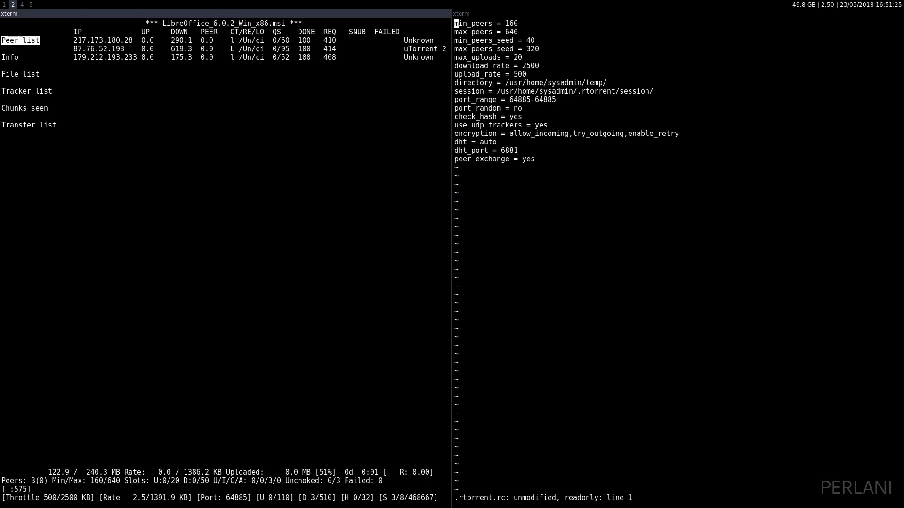
pyautogui.press('Down')
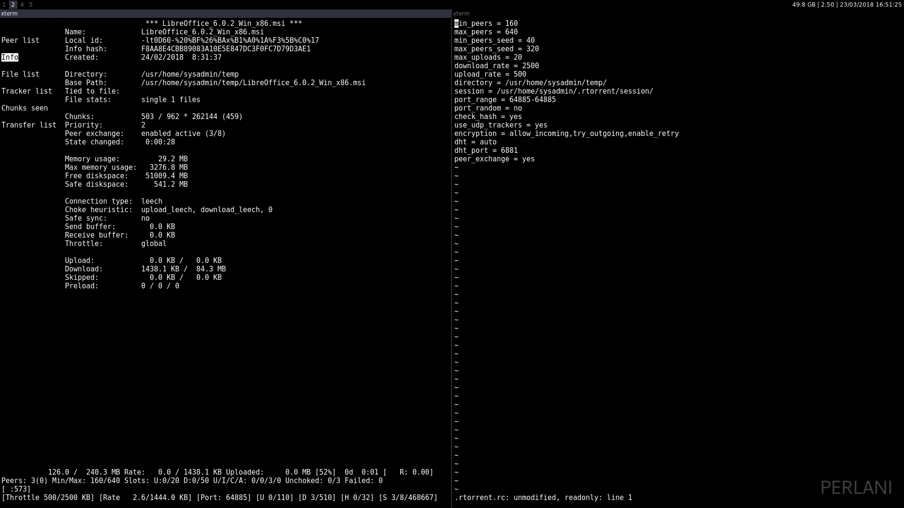
pyautogui.press('Down')
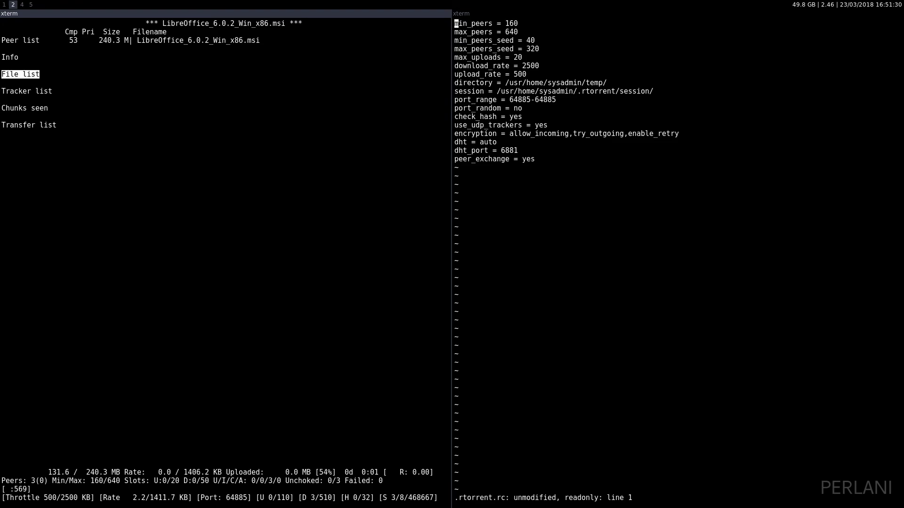
pyautogui.press('Right')
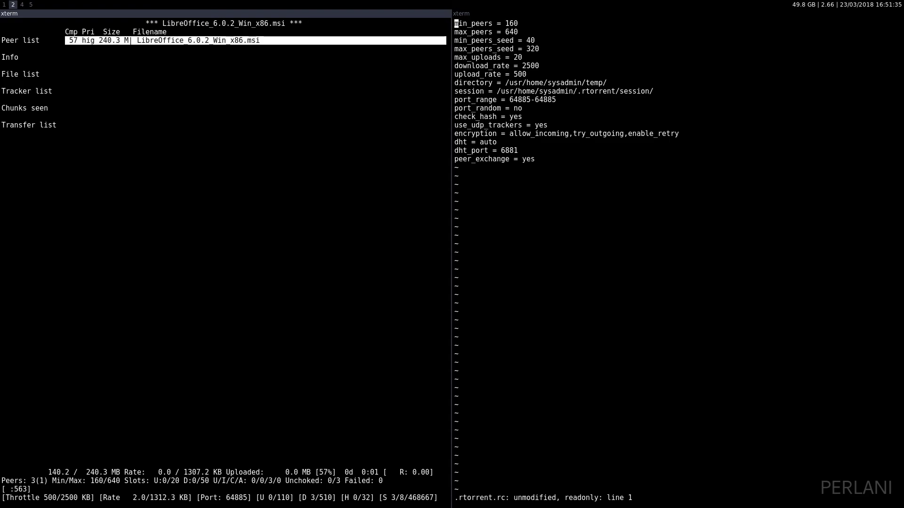
pyautogui.press('space')
pyautogui.press('space')
pyautogui.press('space')
pyautogui.press('space')
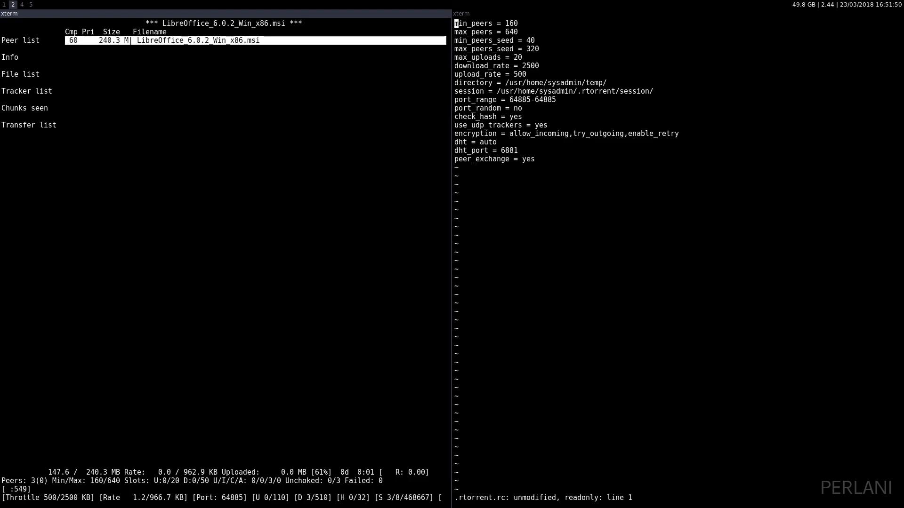
pyautogui.press('Left')
pyautogui.press('Left')
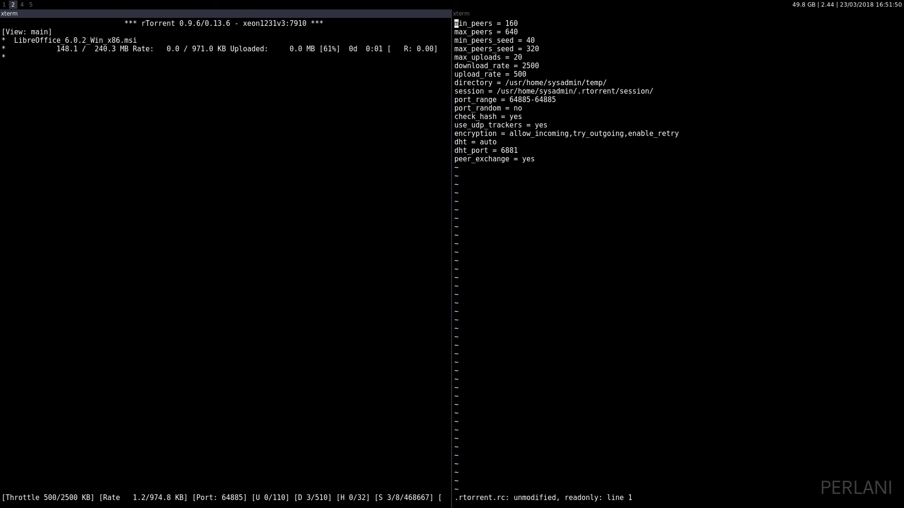
pyautogui.press('Down')
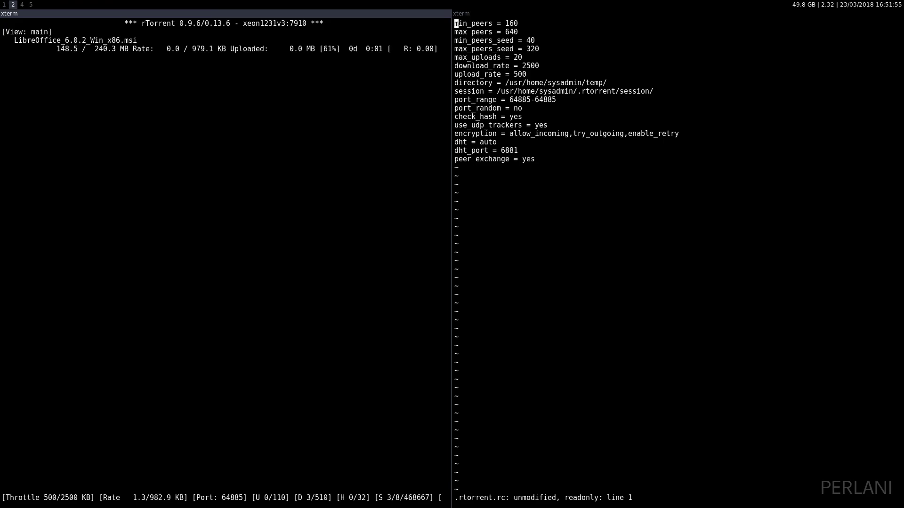